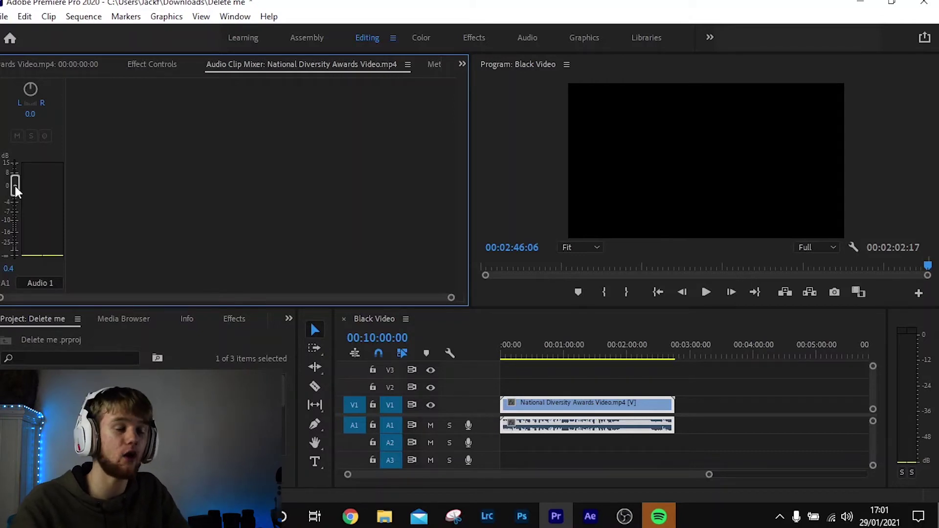
# Lower the National Diversity Awards clip's volume in the Audio Clip Mixer to about -12 dB, raise it to about -3.5 dB, and deselect the clip.
pyautogui.moveTo(15, 187); pyautogui.dragTo(18, 224)
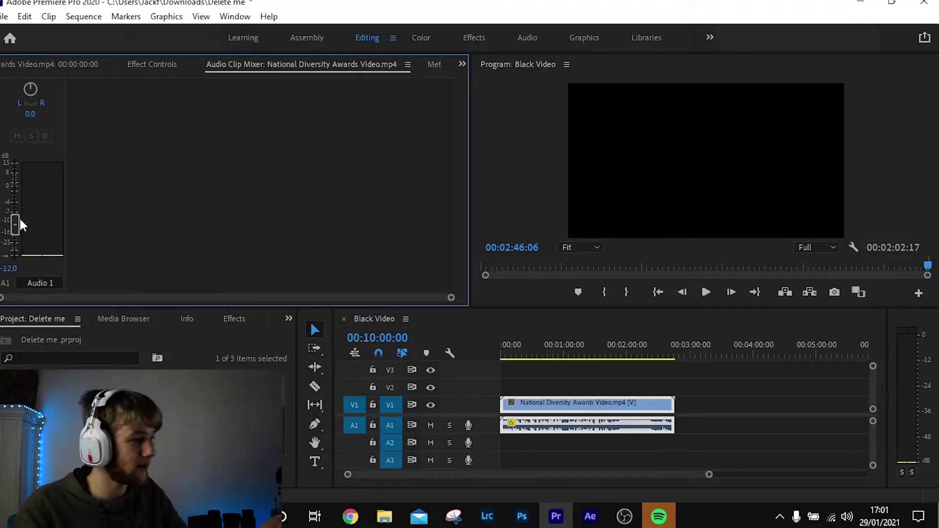
pyautogui.moveTo(17, 220); pyautogui.dragTo(16, 198)
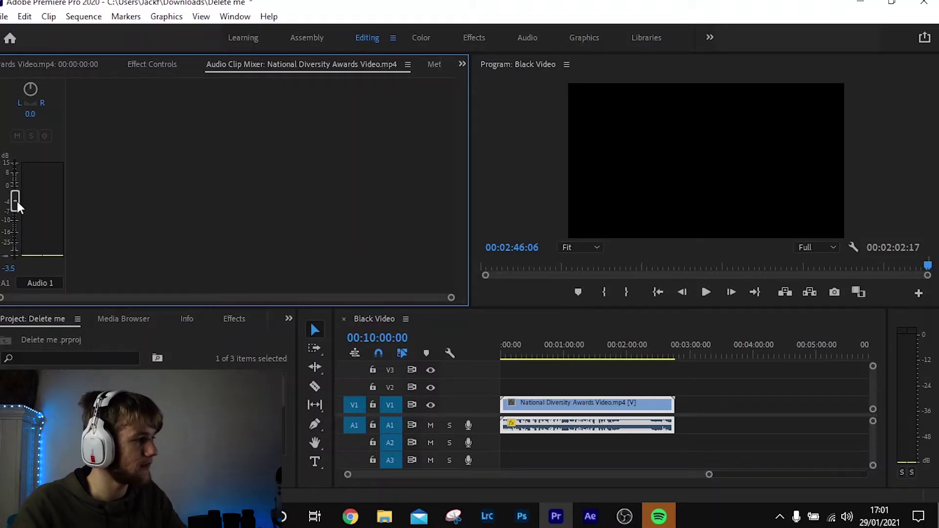
pyautogui.click(653, 376)
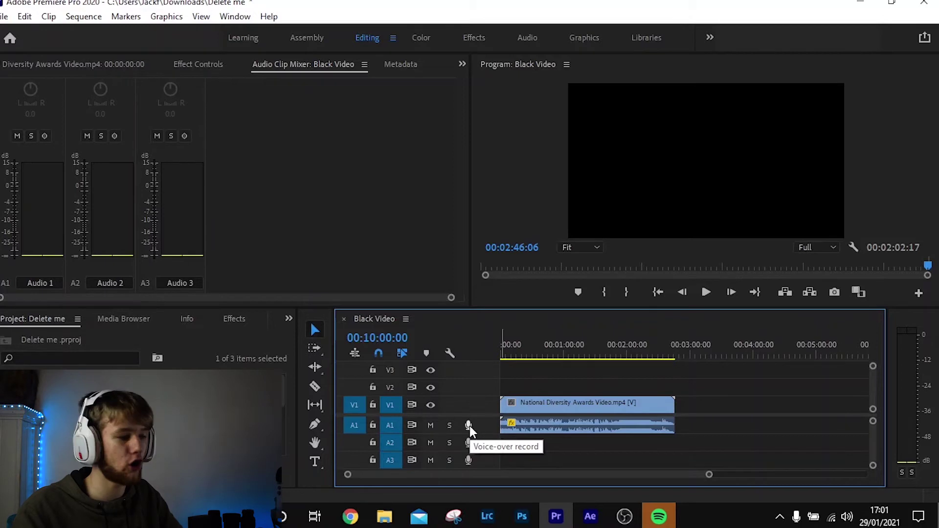
# Expand the A1 audio track's height until the clip's left and right waveforms and its volume line are shown.
pyautogui.doubleClick(489, 424)
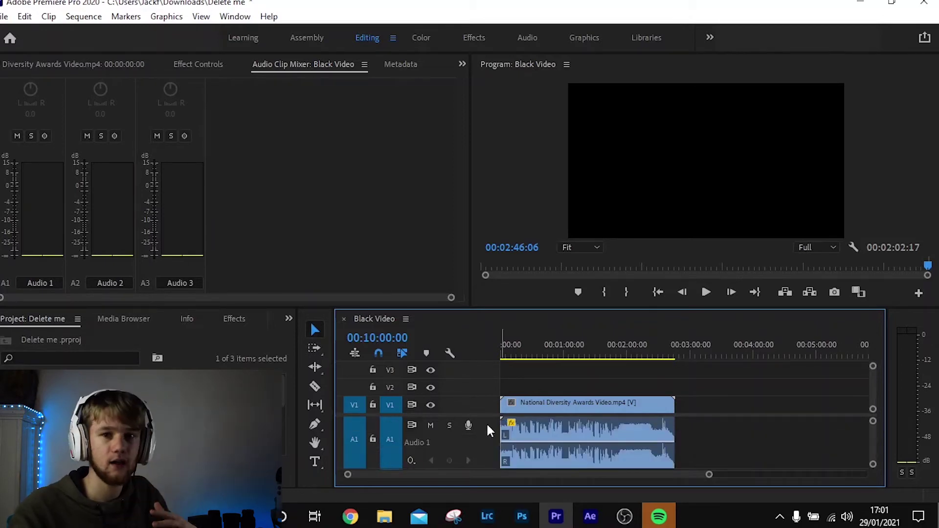
pyautogui.doubleClick(487, 430)
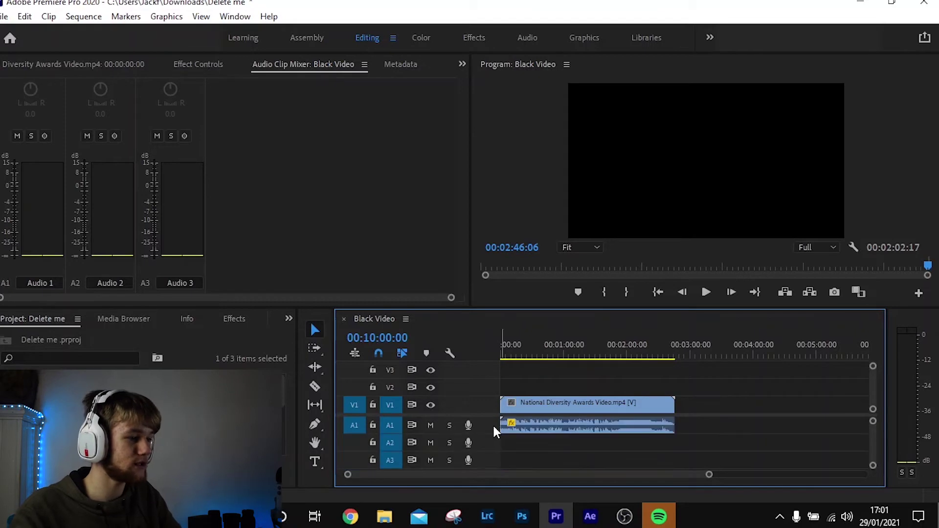
pyautogui.moveTo(492, 432); pyautogui.dragTo(492, 454)
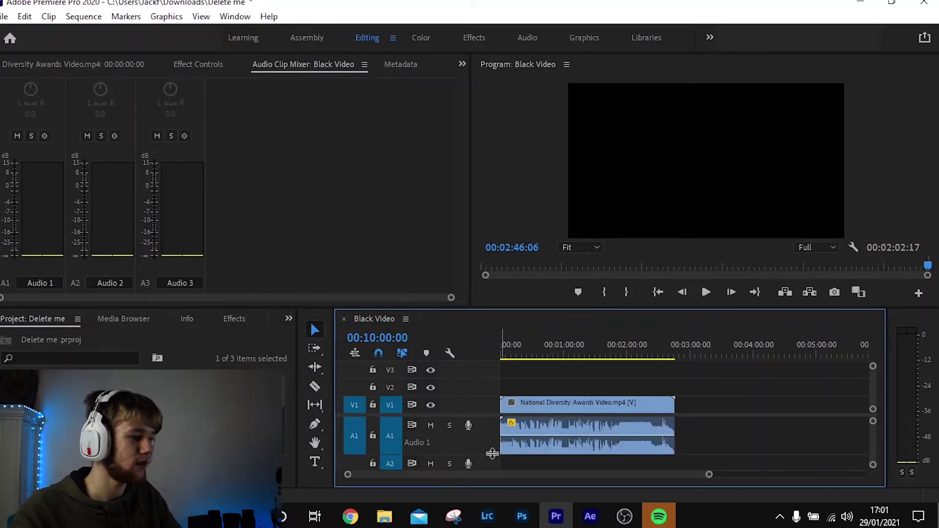
pyautogui.doubleClick(490, 437)
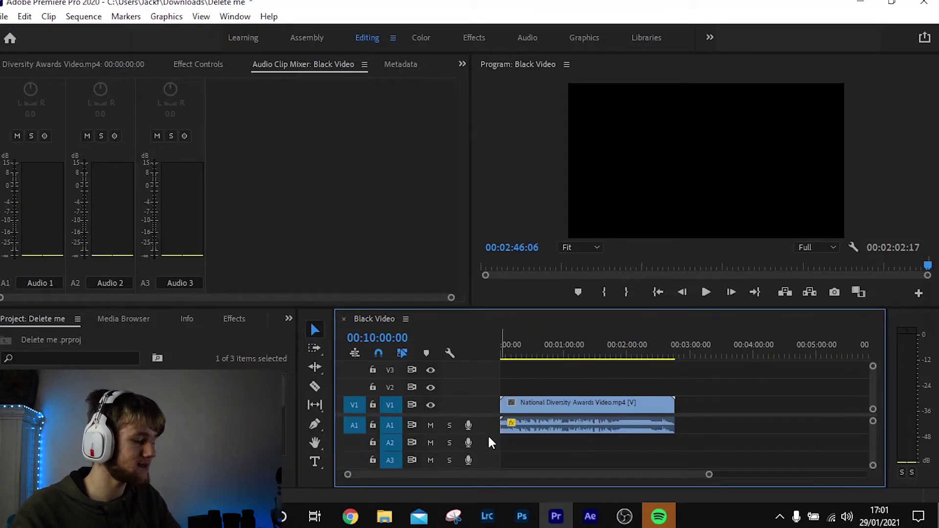
pyautogui.doubleClick(488, 433)
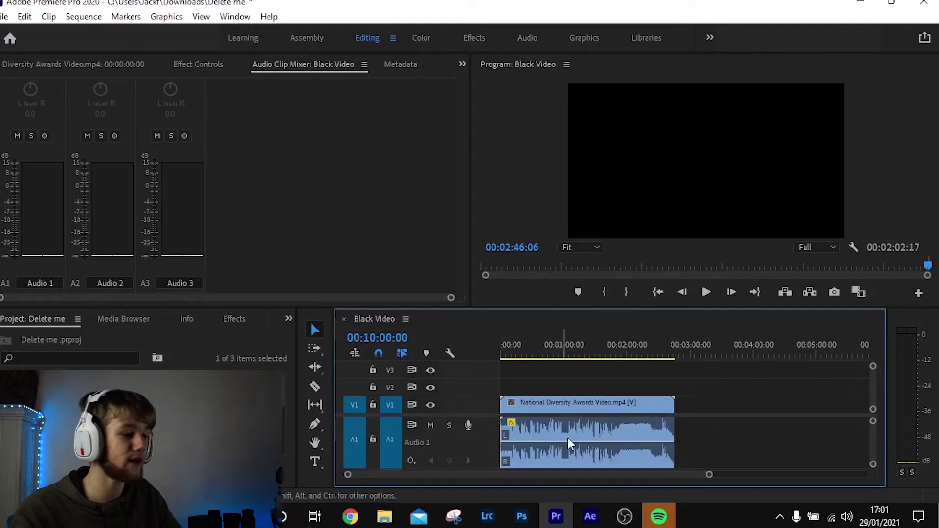
pyautogui.doubleClick(494, 439)
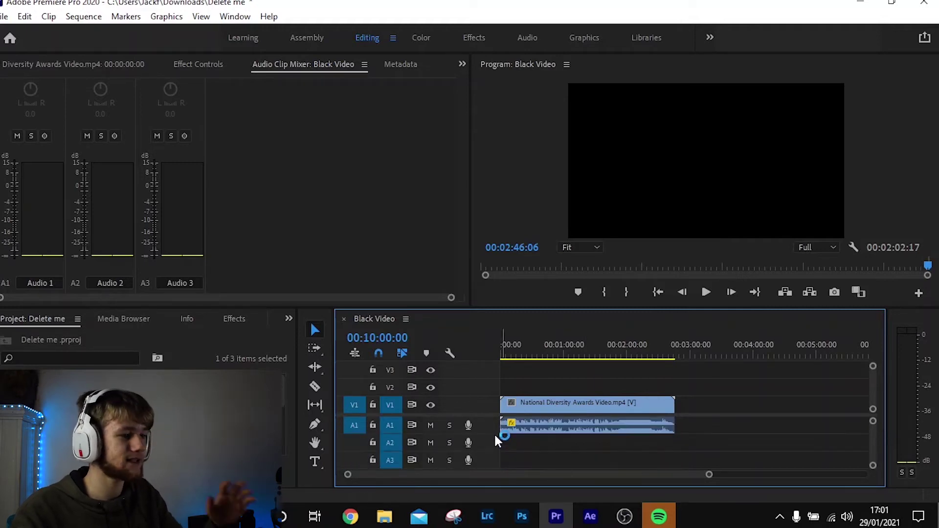
pyautogui.doubleClick(492, 425)
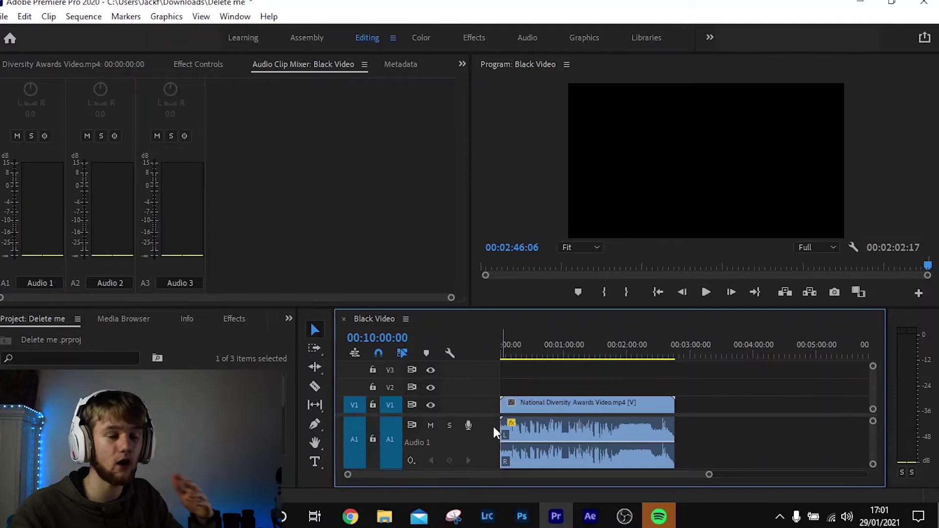
# Lower the clip's volume line on the A1 track, then raise it back to about -1.6 dB.
pyautogui.press('=')
pyautogui.press('=')
pyautogui.press('=')
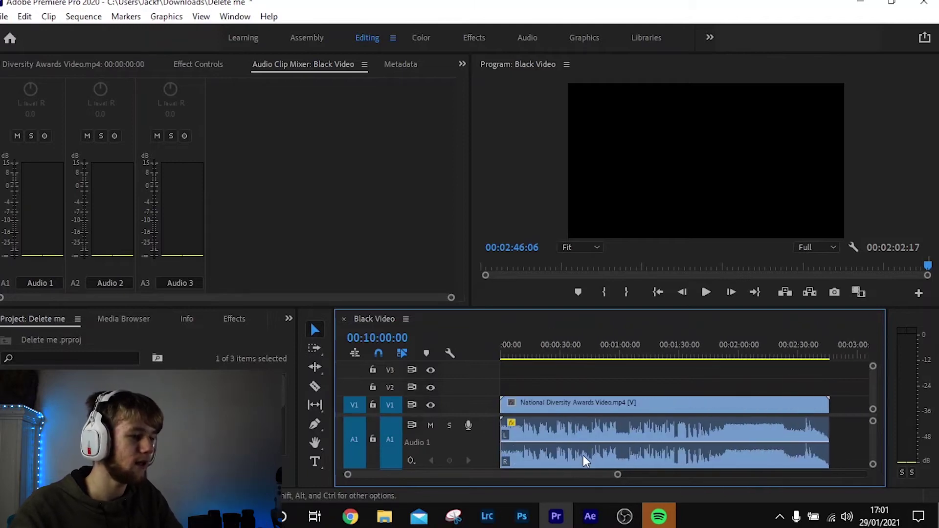
pyautogui.moveTo(592, 444); pyautogui.dragTo(592, 461)
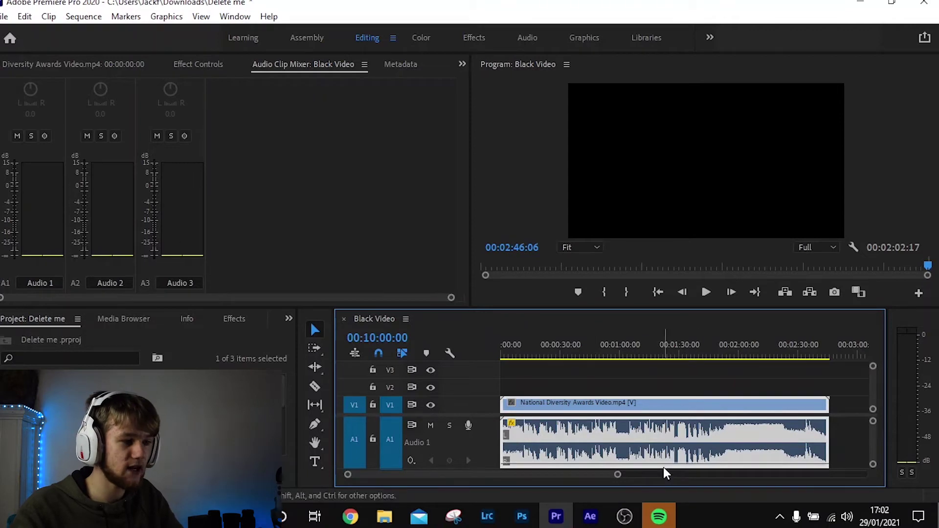
pyautogui.moveTo(664, 468); pyautogui.dragTo(661, 441)
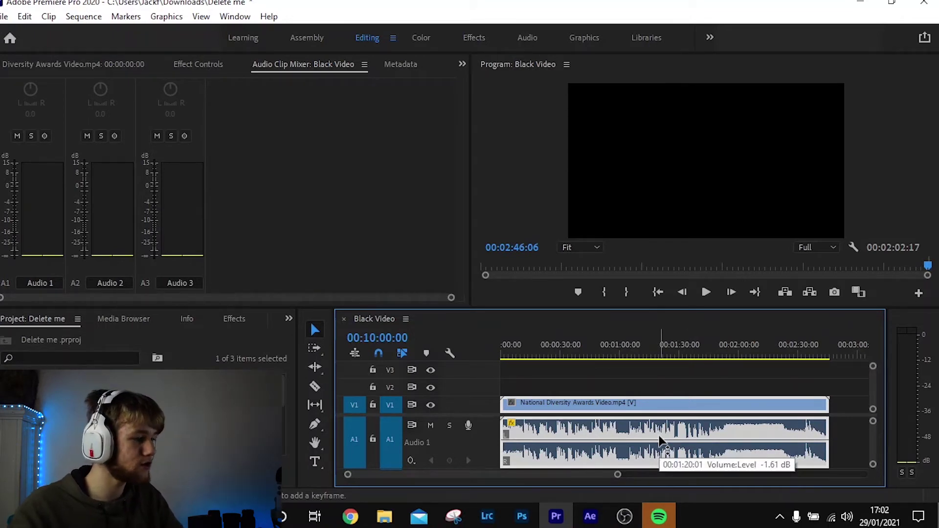
pyautogui.click(626, 368)
# Select the clip and add a volume keyframe on the A1 track at 00:00:08:08.
pyautogui.click(627, 429)
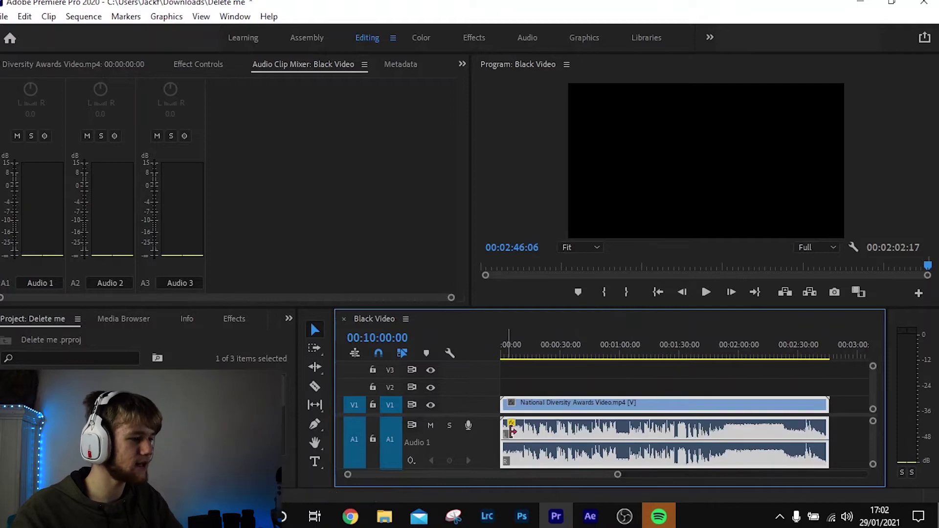
pyautogui.scroll(3, 539, 452)
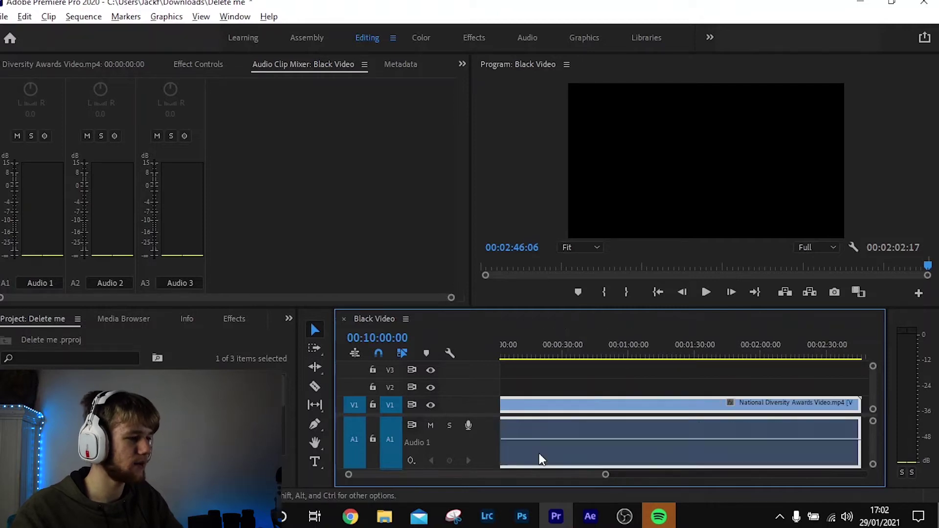
pyautogui.click(554, 368)
pyautogui.click(546, 357)
pyautogui.click(585, 433)
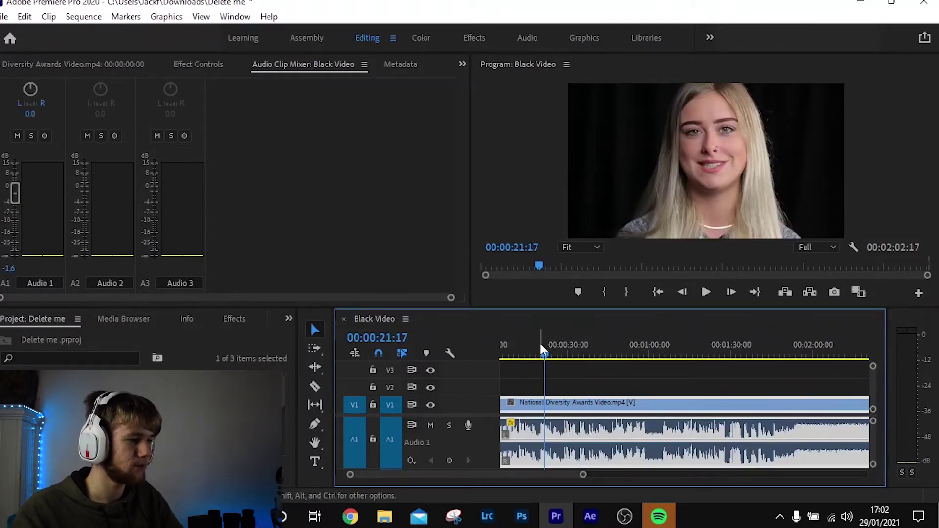
pyautogui.moveTo(542, 350); pyautogui.dragTo(509, 353)
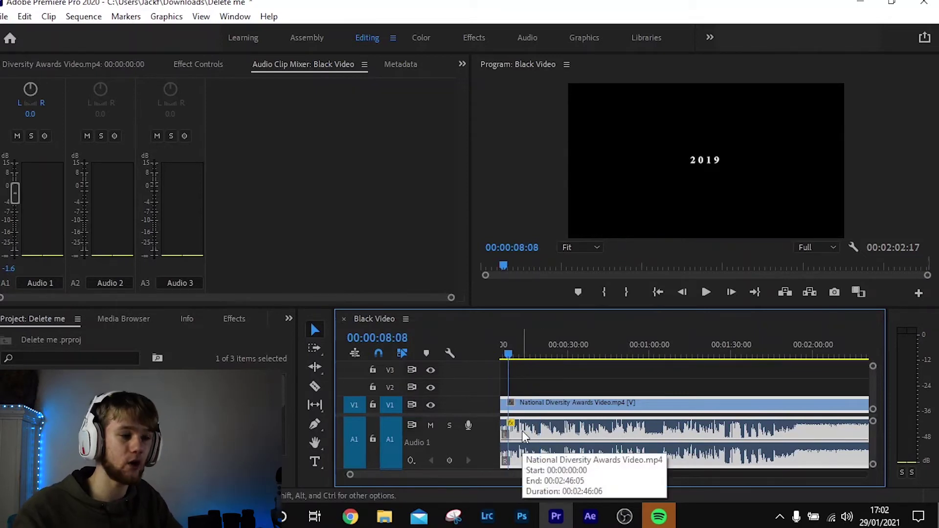
pyautogui.click(450, 460)
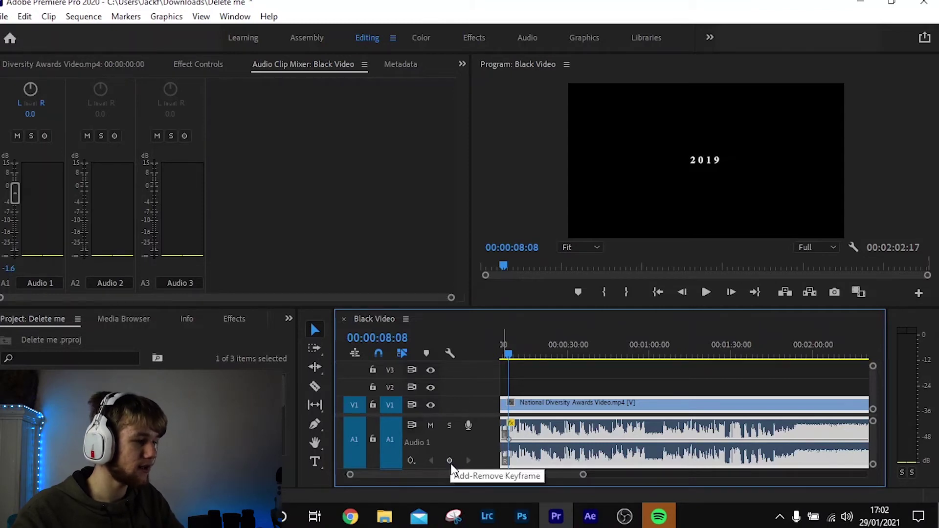
# Add a second volume keyframe at 00:00:16:20 and lower it to about -21.6 dB to fade the audio down.
pyautogui.click(533, 354)
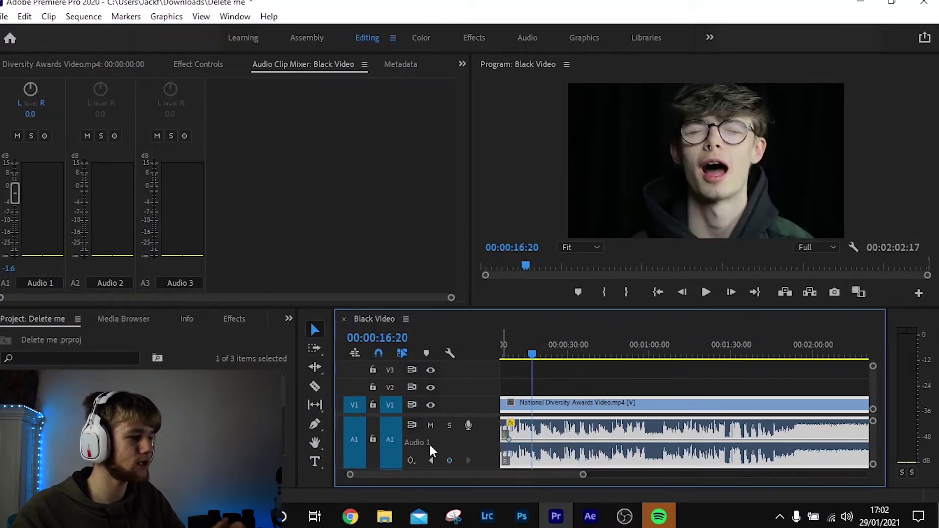
pyautogui.click(449, 460)
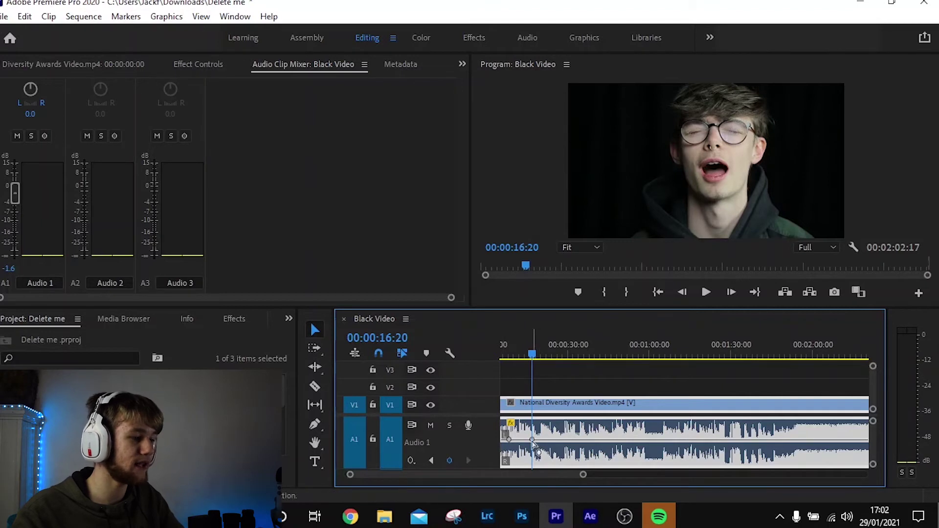
pyautogui.moveTo(532, 439)
pyautogui.mouseDown()
pyautogui.moveTo(533, 449)
pyautogui.moveTo(533, 420)
pyautogui.moveTo(533, 454)
pyautogui.mouseUp()
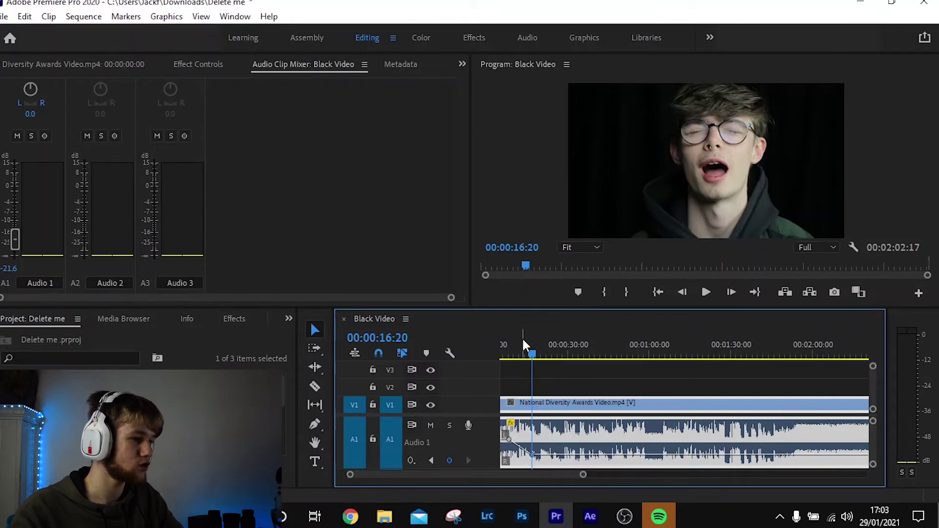
# Play the sequence from 00:00:05:00 to hear the audio fade down between the two keyframes.
pyautogui.moveTo(525, 345); pyautogui.dragTo(502, 345)
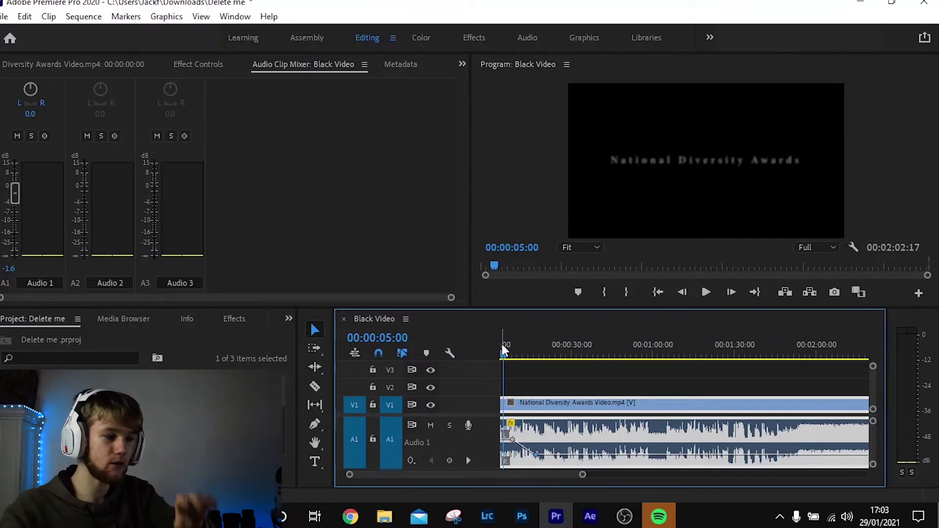
pyautogui.press('space')
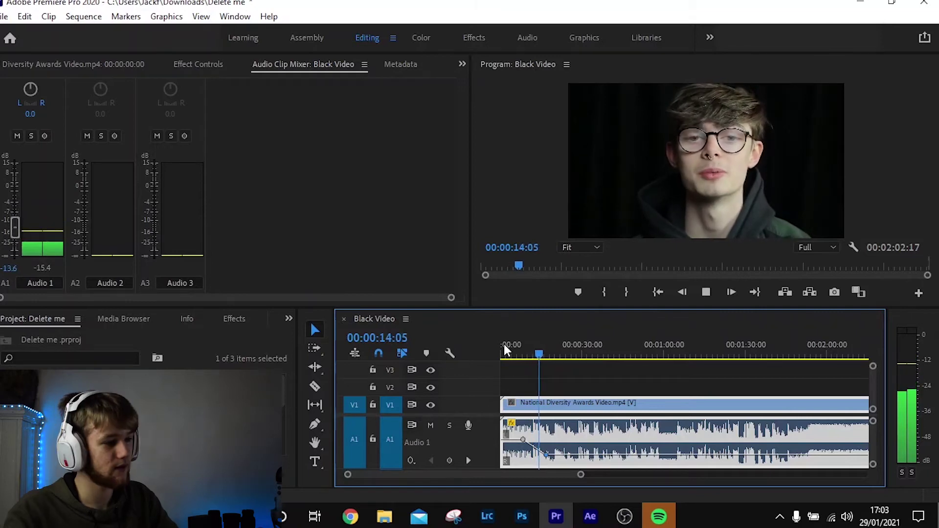
pyautogui.press('space')
# Add volume keyframes at 00:00:50:16 and 00:00:54:19, raising the second to about -0.5 dB to fade the audio back up.
pyautogui.moveTo(634, 353); pyautogui.dragTo(641, 358)
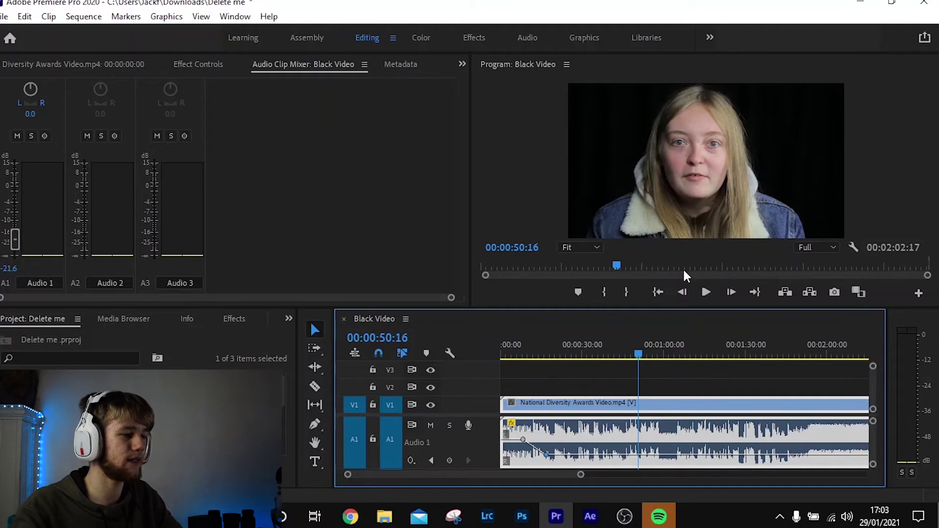
pyautogui.click(449, 460)
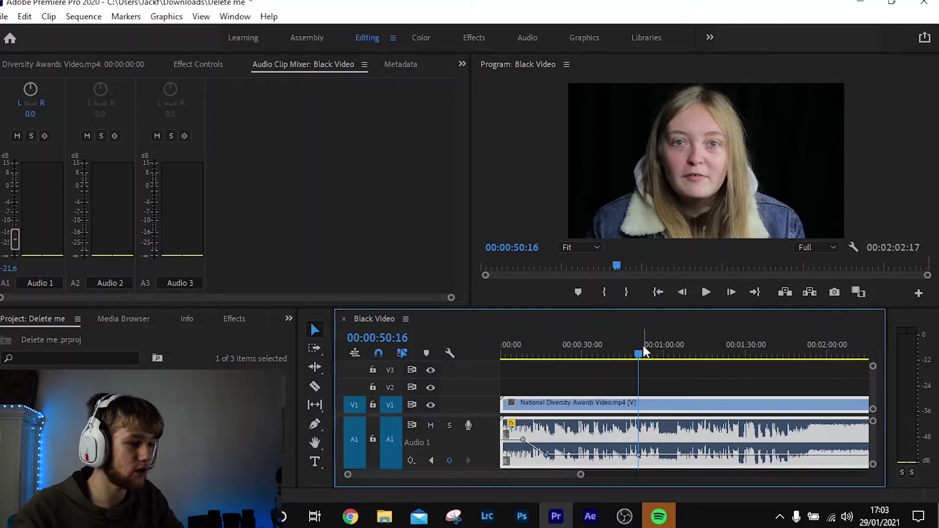
pyautogui.moveTo(642, 346); pyautogui.dragTo(651, 353)
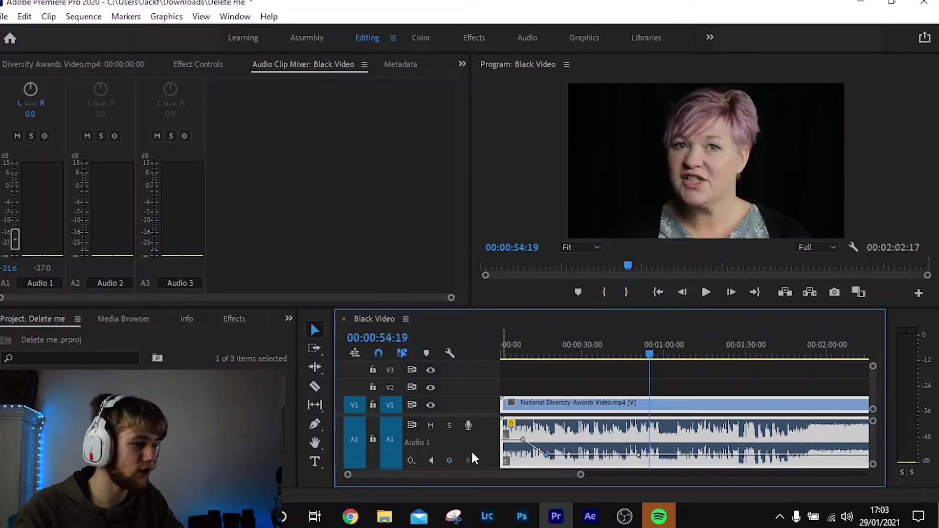
pyautogui.moveTo(650, 455); pyautogui.dragTo(650, 439)
pyautogui.click(622, 377)
pyautogui.moveTo(603, 360); pyautogui.dragTo(575, 360)
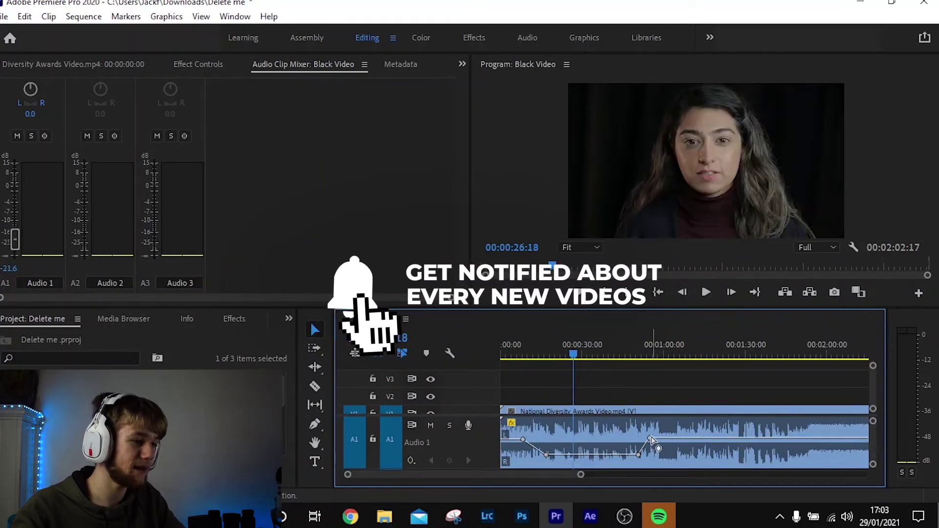
# Move the last volume keyframe to about 00:00:58 to lengthen the fade up, and play it from 00:00:50:10.
pyautogui.moveTo(652, 443)
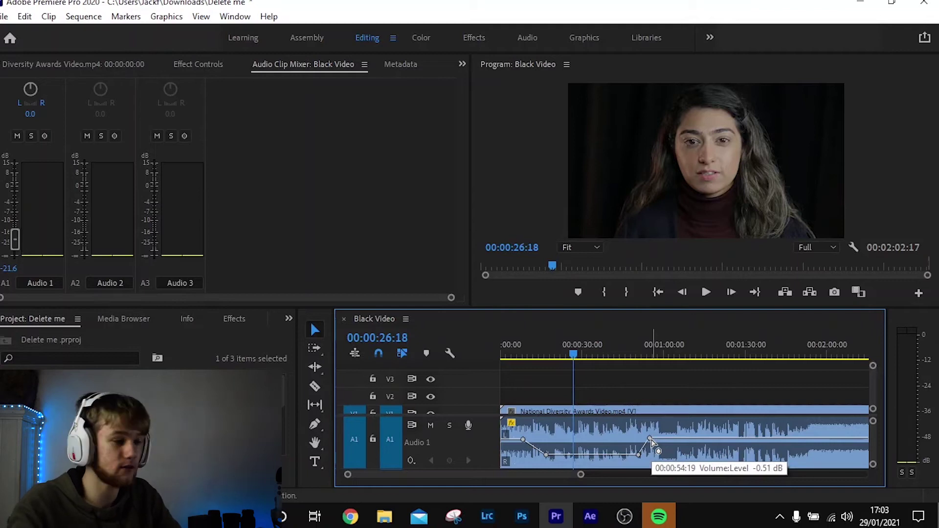
pyautogui.moveTo(651, 440); pyautogui.dragTo(658, 438)
pyautogui.click(640, 356)
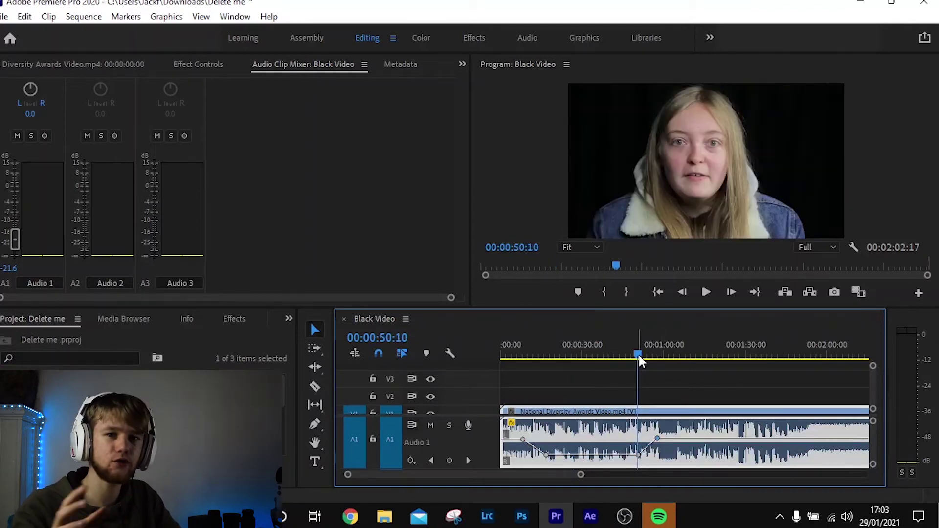
pyautogui.press('space')
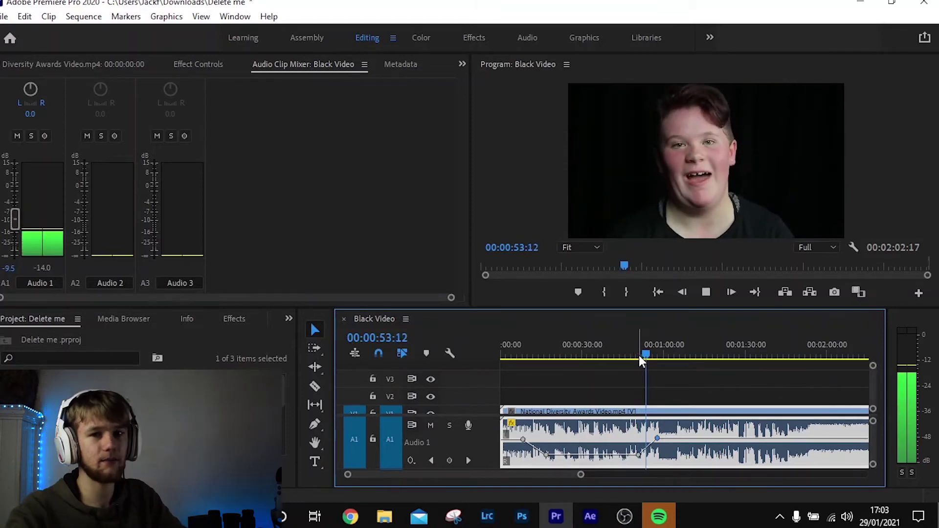
pyautogui.press('space')
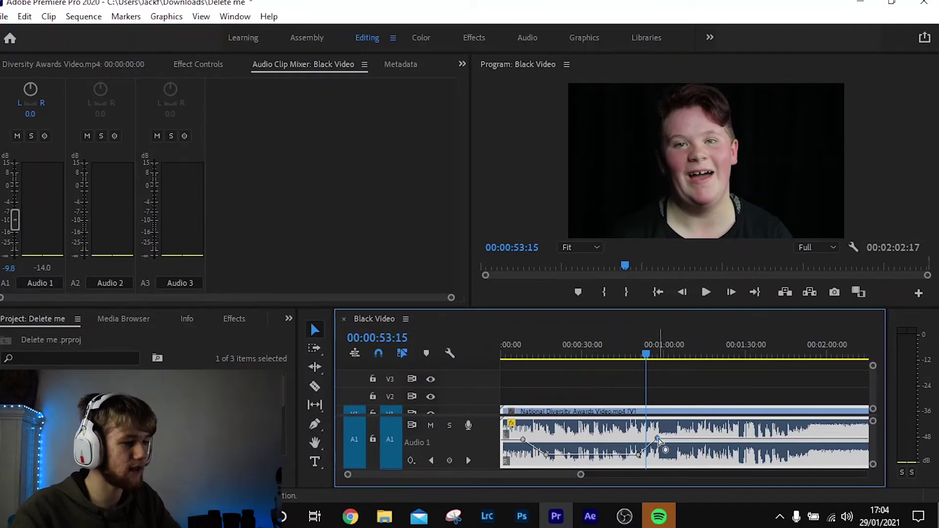
# Move the last volume keyframe to just past 00:01:30 for a much slower fade up, and play part of it.
pyautogui.moveTo(658, 438)
pyautogui.moveTo(660, 441); pyautogui.dragTo(749, 437)
pyautogui.press('space')
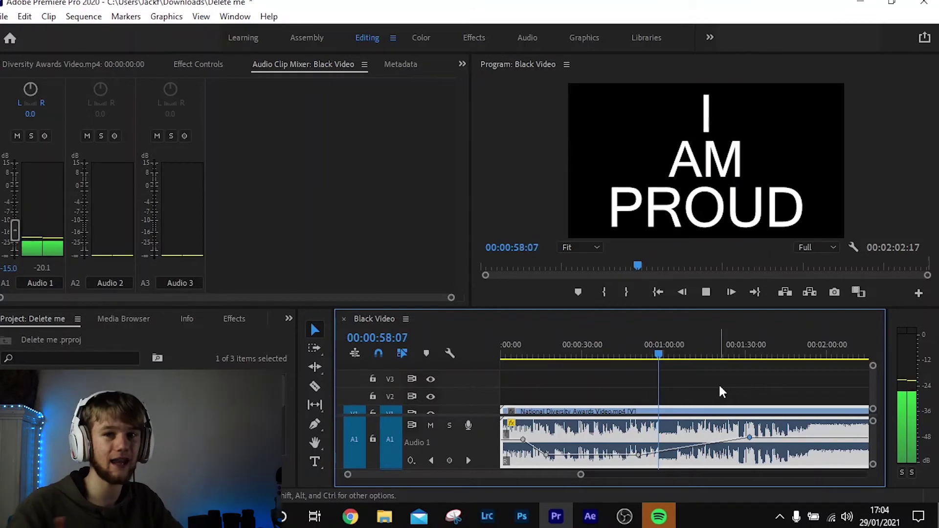
pyautogui.press('space')
# Move the last volume keyframe back to about 00:00:53 for a quick fade up, and play it from 00:00:50:10.
pyautogui.moveTo(749, 437); pyautogui.dragTo(646, 439)
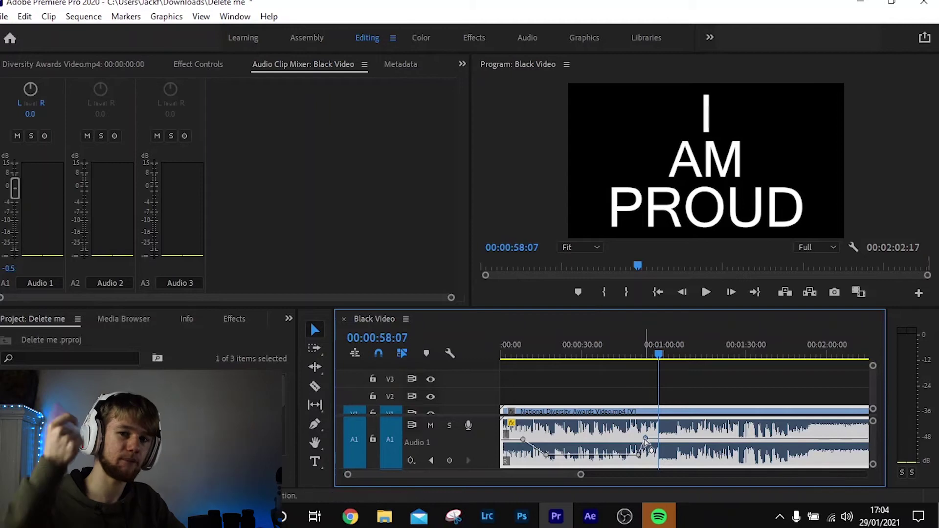
pyautogui.moveTo(651, 345); pyautogui.dragTo(640, 349)
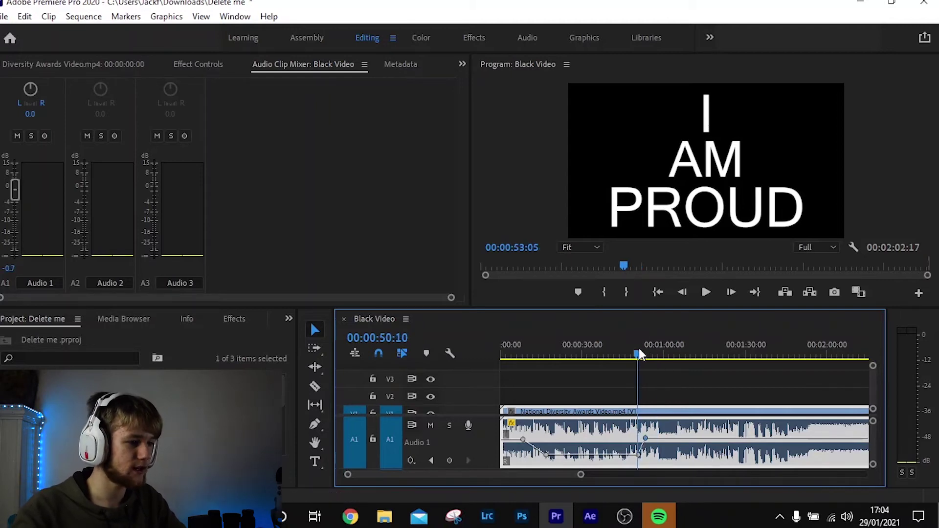
pyautogui.press('space')
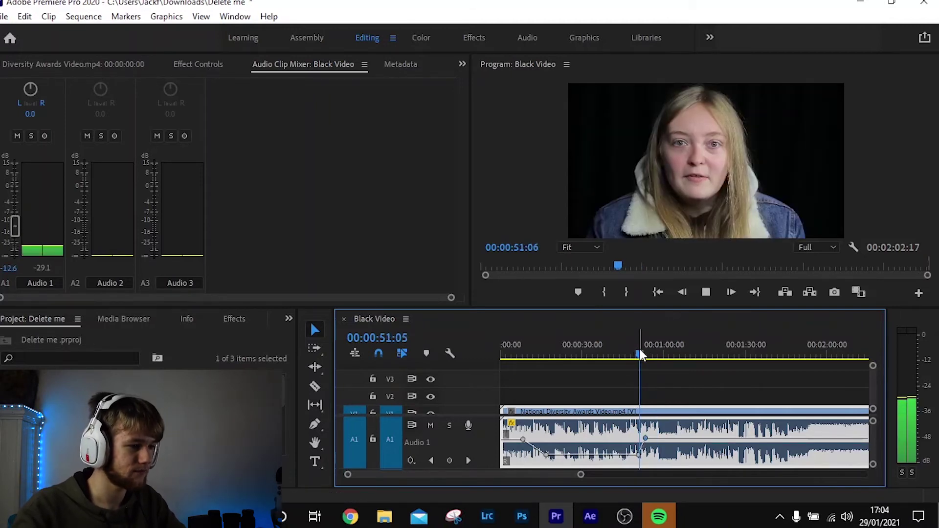
# Stop playback and remove the volume keyframes from the audio clip so its level line runs flat.
pyautogui.press('space')
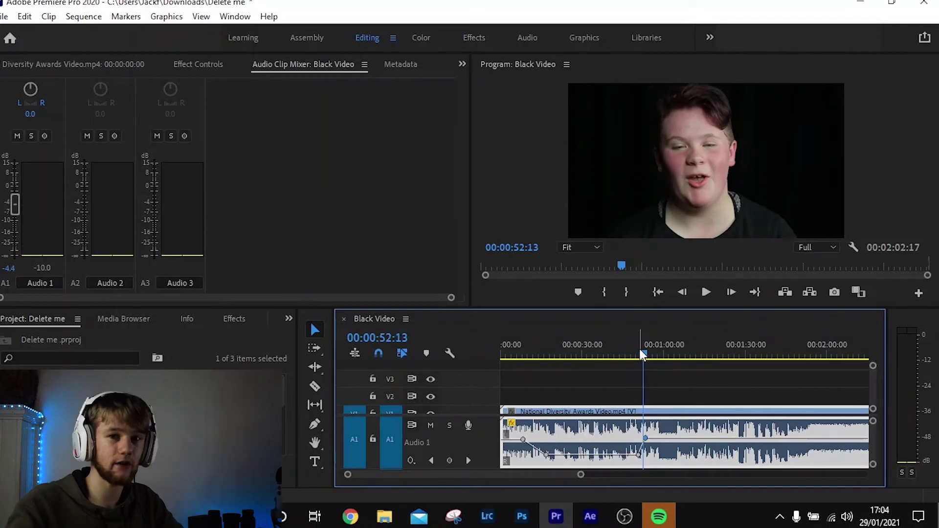
pyautogui.press('-')
pyautogui.press('-')
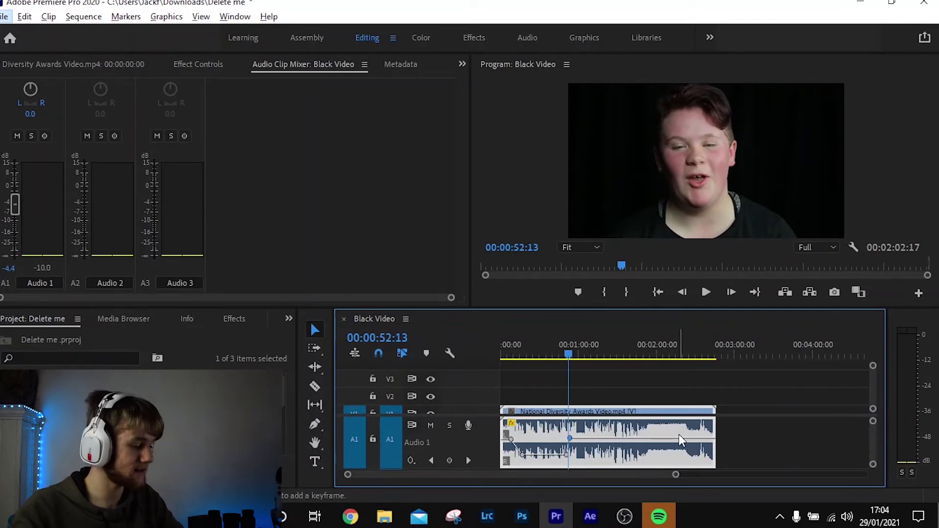
pyautogui.moveTo(679, 438); pyautogui.dragTo(680, 437)
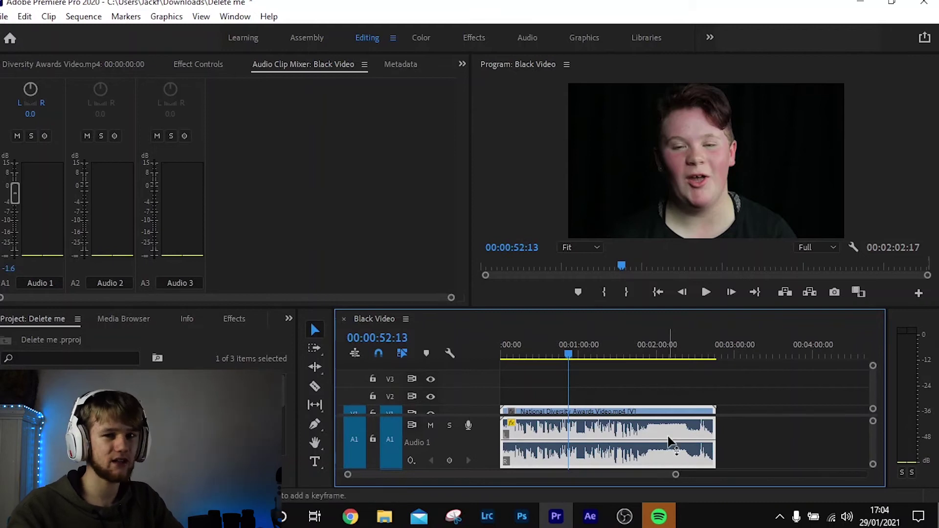
pyautogui.moveTo(668, 436)
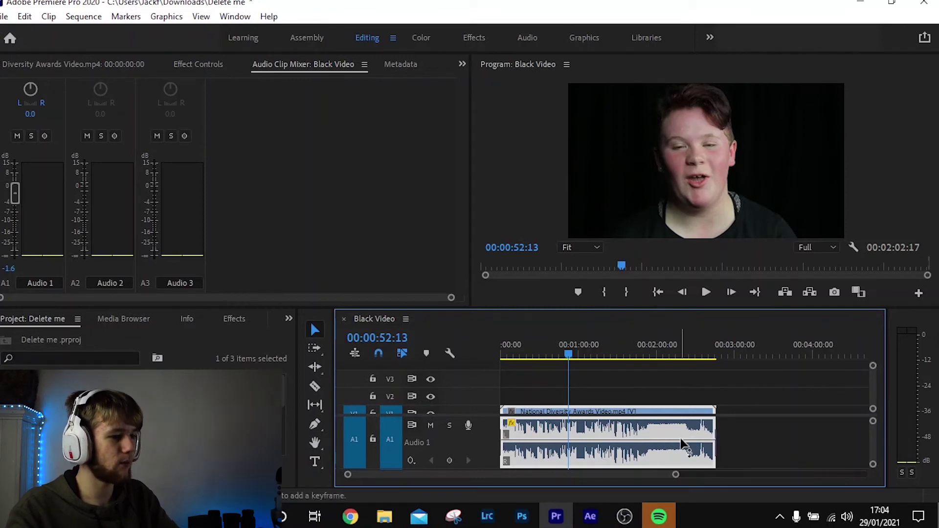
# Apply a one-second Constant Power transition to the end of the audio clip and scrub through it.
pyautogui.scroll(4, 688, 437)
pyautogui.scroll(4, 750, 433)
pyautogui.scroll(-3, 750, 431)
pyautogui.scroll(4, 749, 431)
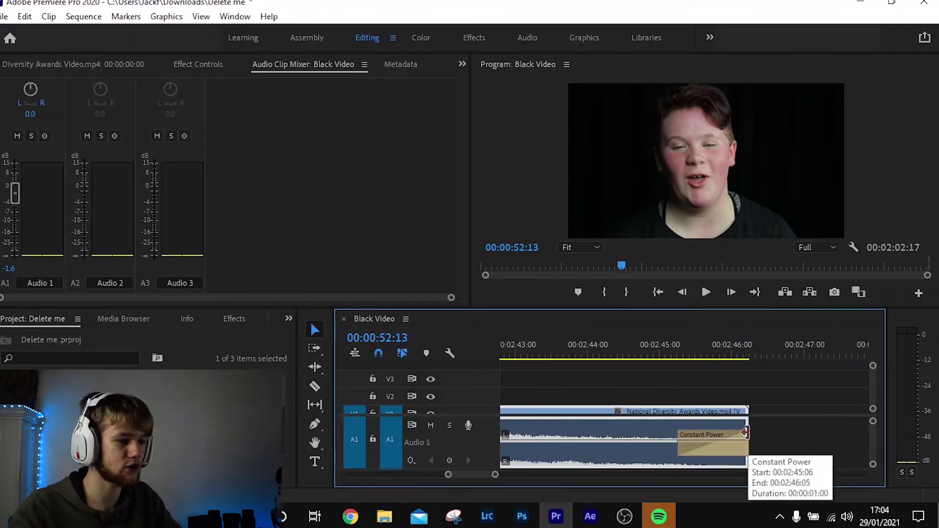
pyautogui.click(698, 346)
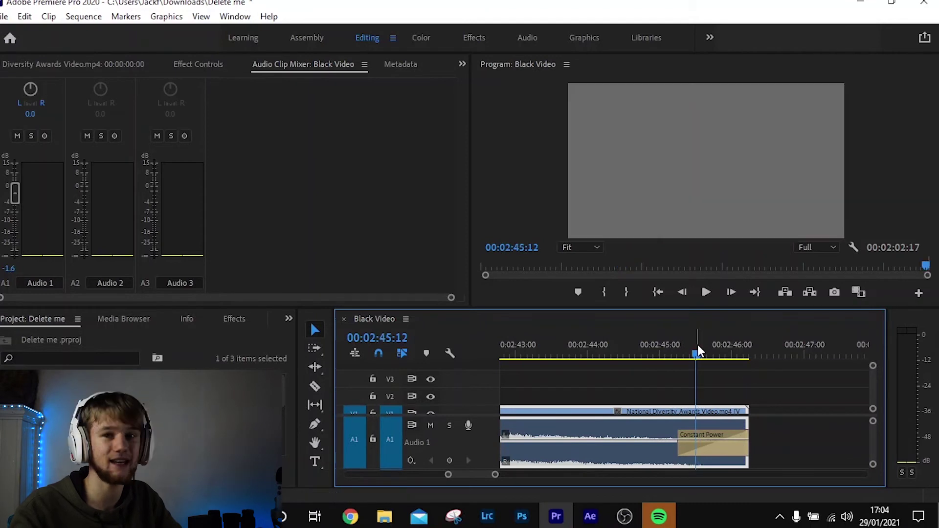
pyautogui.moveTo(684, 349); pyautogui.dragTo(726, 346)
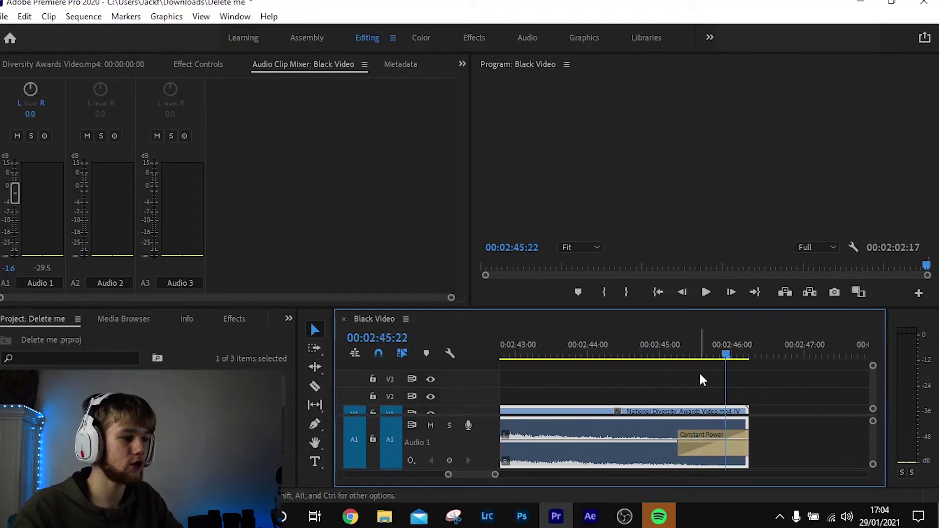
# Play the end of the clip from 00:02:45:06 and from 00:02:44:21 to hear the Constant Power fade-out.
pyautogui.click(679, 351)
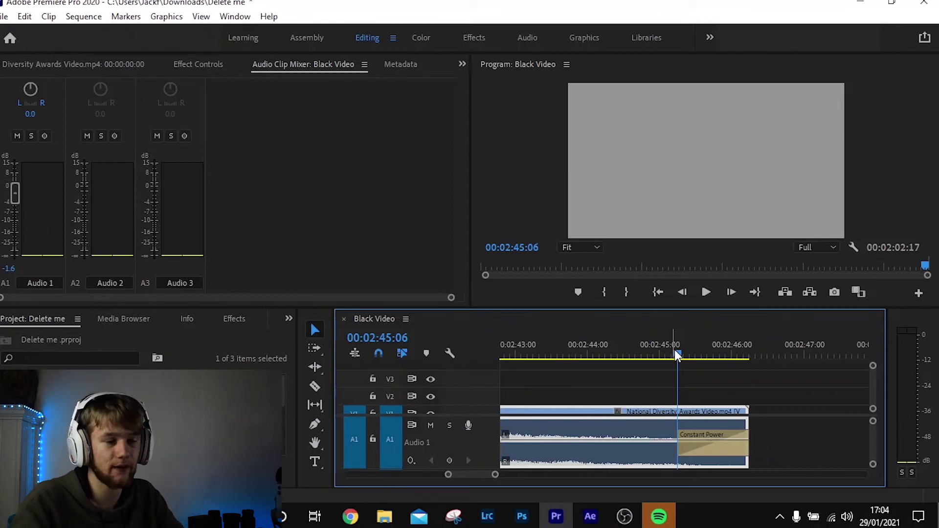
pyautogui.press('space')
pyautogui.click(652, 346)
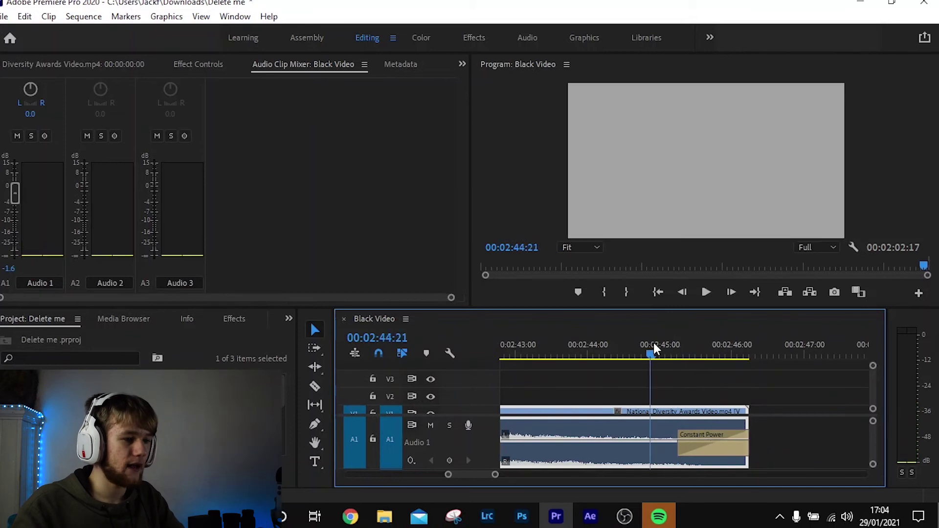
pyautogui.press('space')
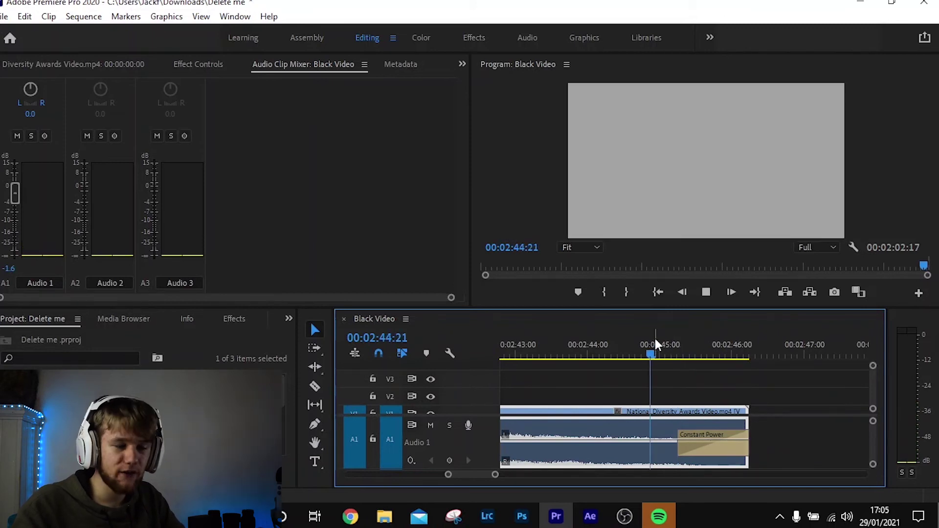
pyautogui.press('space')
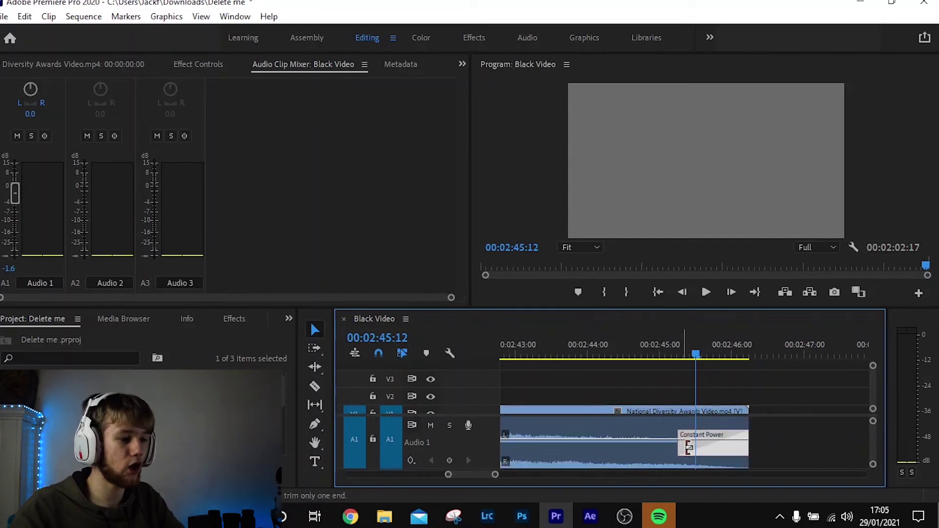
# Lengthen the Constant Power transition in stages so it starts at about 00:02:29, and play it from 00:02:42:23.
pyautogui.moveTo(679, 444); pyautogui.dragTo(579, 443)
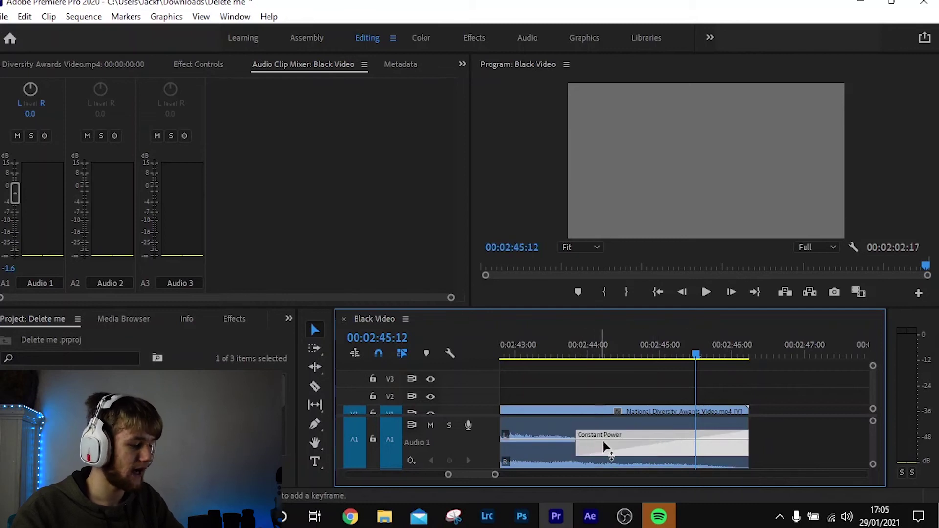
pyautogui.scroll(-2, 608, 448)
pyautogui.scroll(-3, 608, 447)
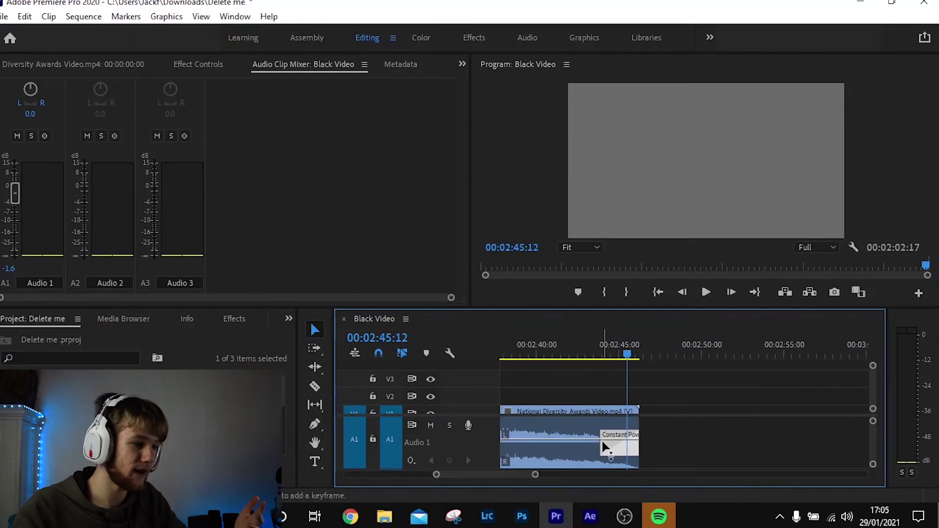
pyautogui.moveTo(604, 442); pyautogui.dragTo(539, 442)
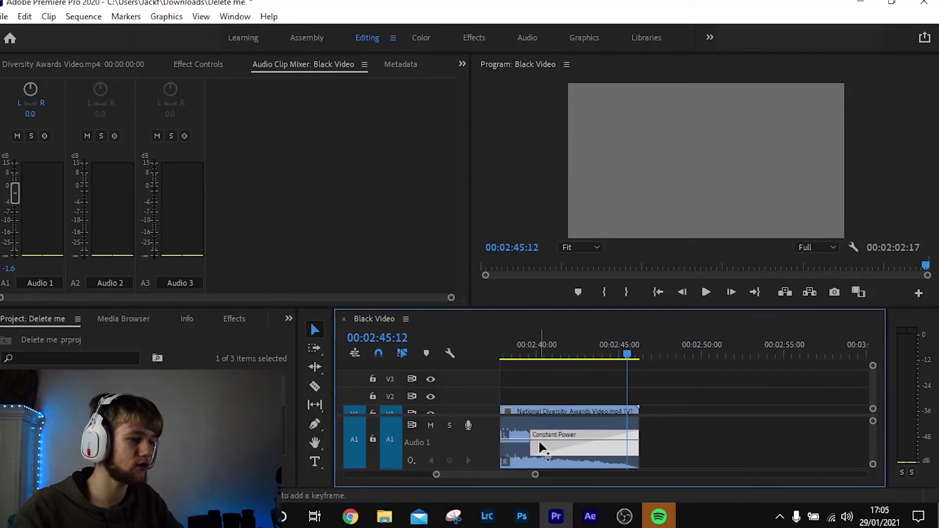
pyautogui.scroll(3, 553, 443)
pyautogui.scroll(-2, 565, 448)
pyautogui.moveTo(616, 447); pyautogui.dragTo(525, 448)
pyautogui.scroll(-2, 547, 444)
pyautogui.moveTo(636, 344); pyautogui.dragTo(697, 346)
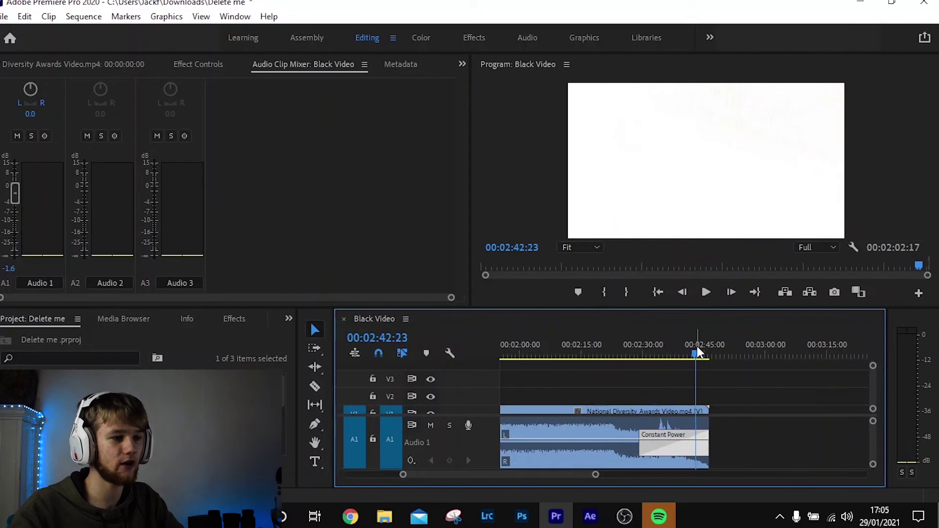
pyautogui.press('space')
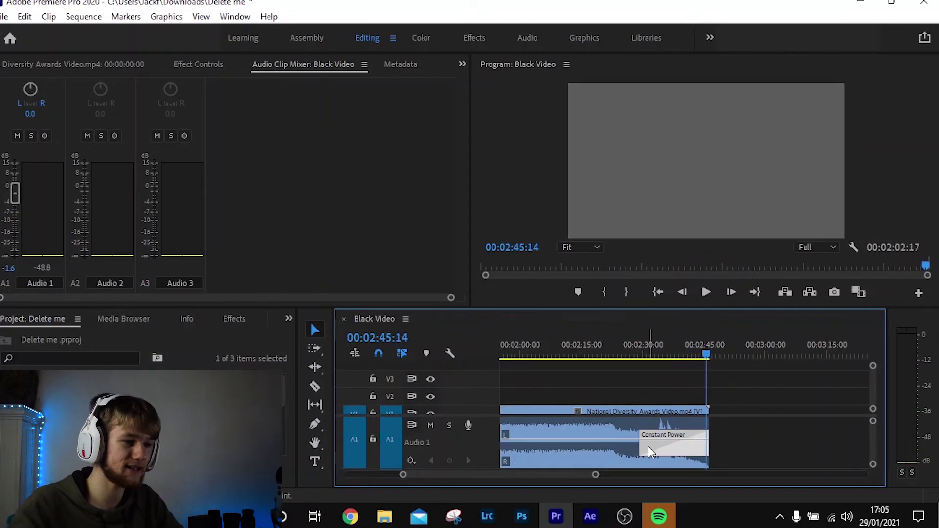
# Shorten the Constant Power transition so it starts at about 00:02:45:14, and play the clip's ending from just before it.
pyautogui.moveTo(646, 447); pyautogui.dragTo(707, 446)
pyautogui.scroll(7, 706, 446)
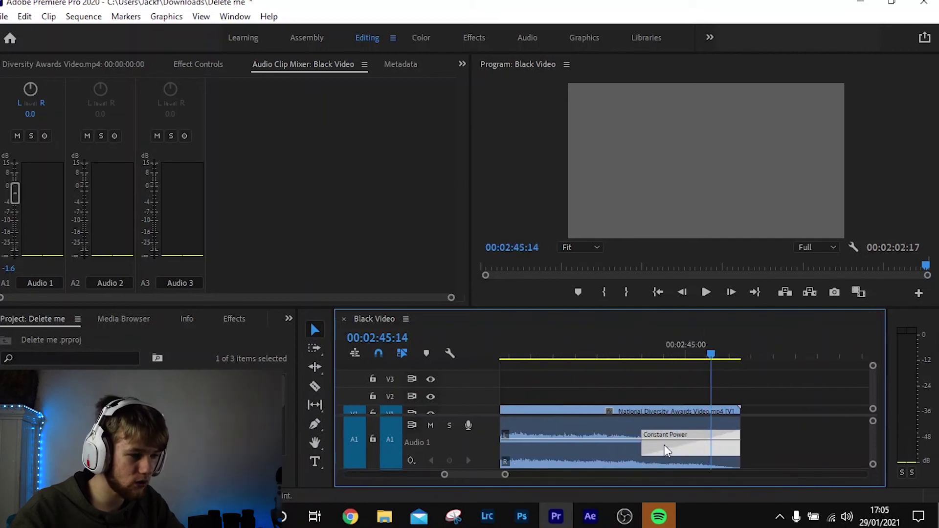
pyautogui.moveTo(642, 448); pyautogui.dragTo(712, 442)
pyautogui.moveTo(706, 351); pyautogui.dragTo(684, 357)
pyautogui.press('space')
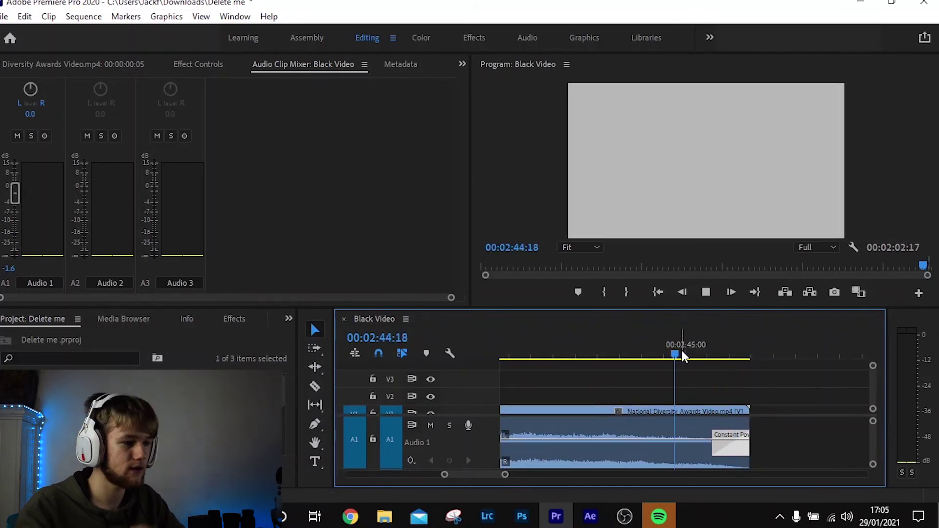